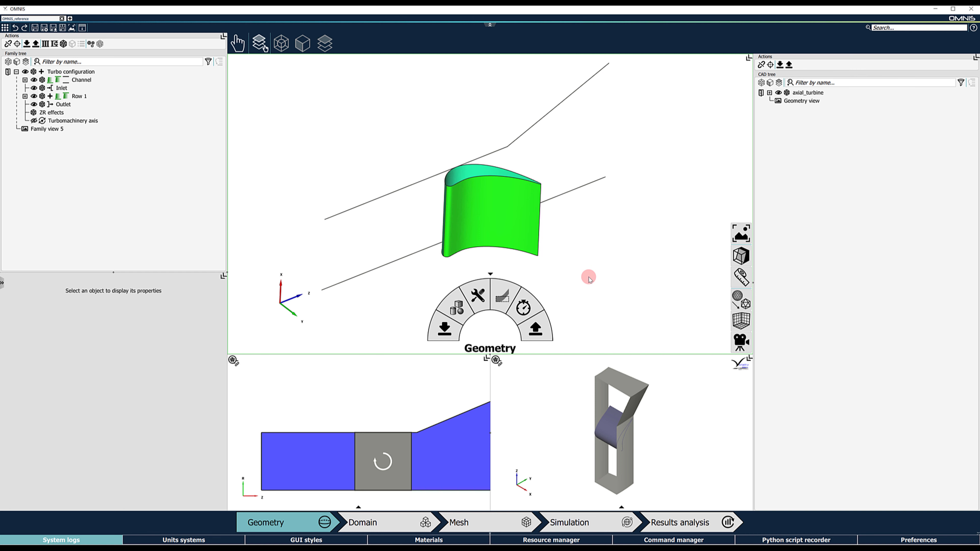
# Import the CAD file seal_leakage.x_t alongside the axial turbine geometry.
pyautogui.moveTo(585, 261)
pyautogui.mouseDown()
pyautogui.moveTo(573, 251)
pyautogui.moveTo(573, 214)
pyautogui.mouseUp()
pyautogui.moveTo(356, 231); pyautogui.dragTo(389, 245)
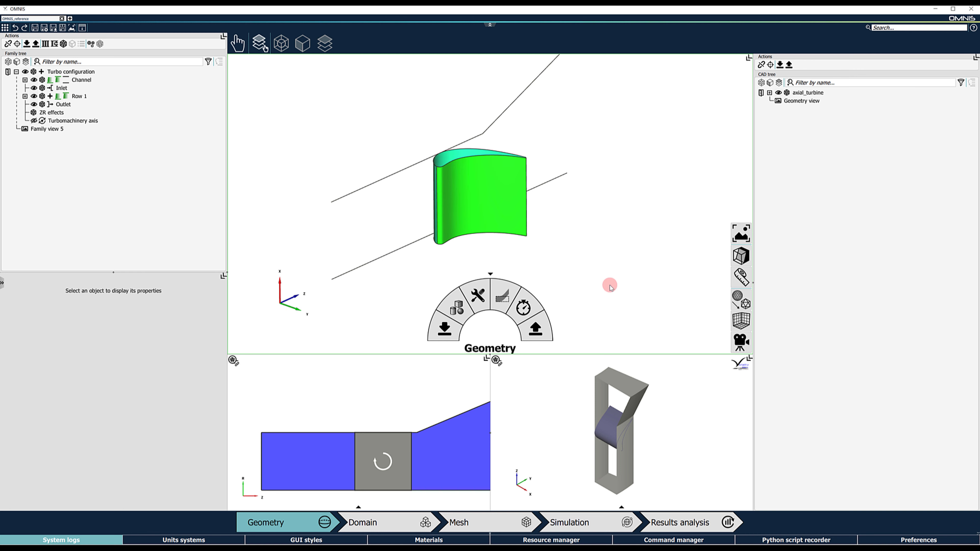
pyautogui.click(440, 331)
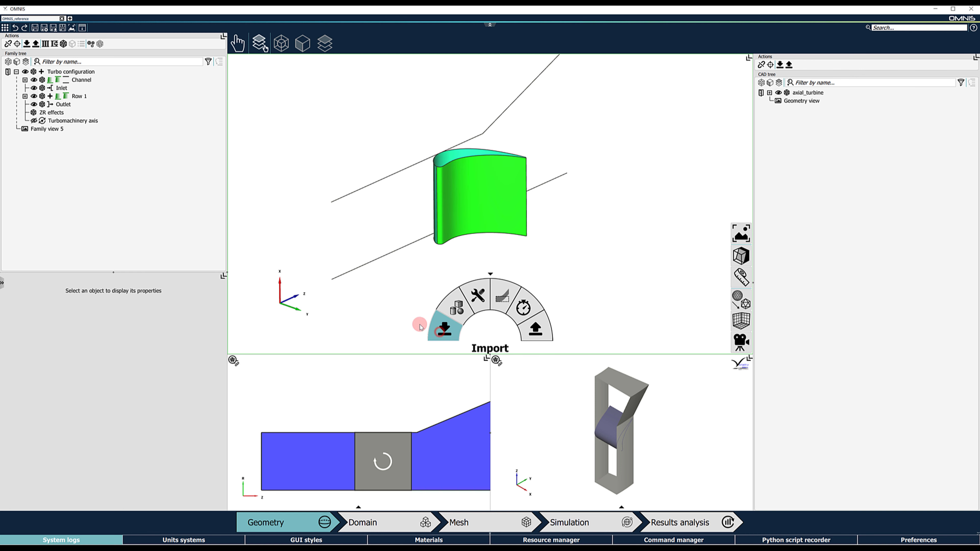
pyautogui.click(370, 172)
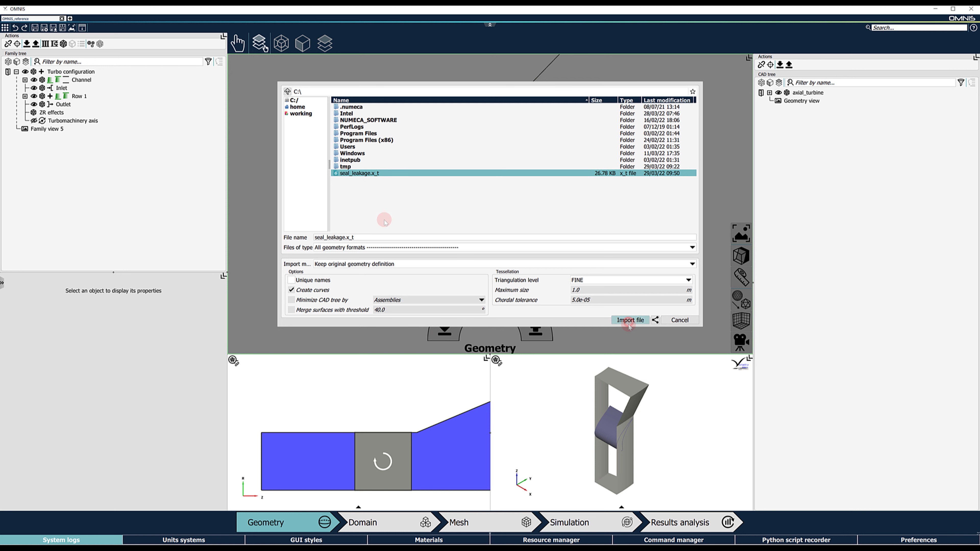
pyautogui.click(628, 323)
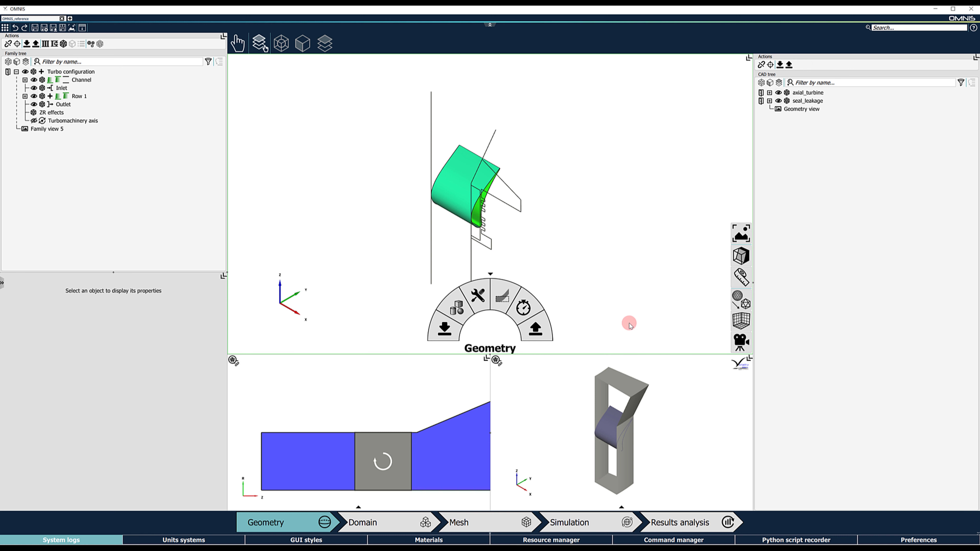
pyautogui.moveTo(602, 311); pyautogui.dragTo(411, 151)
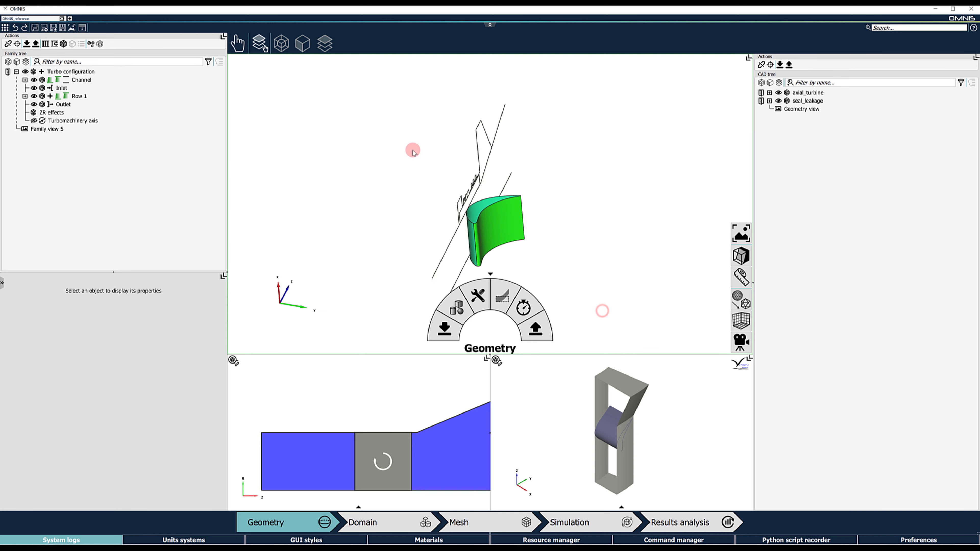
pyautogui.moveTo(577, 232); pyautogui.dragTo(457, 216)
pyautogui.scroll(5, 457, 215)
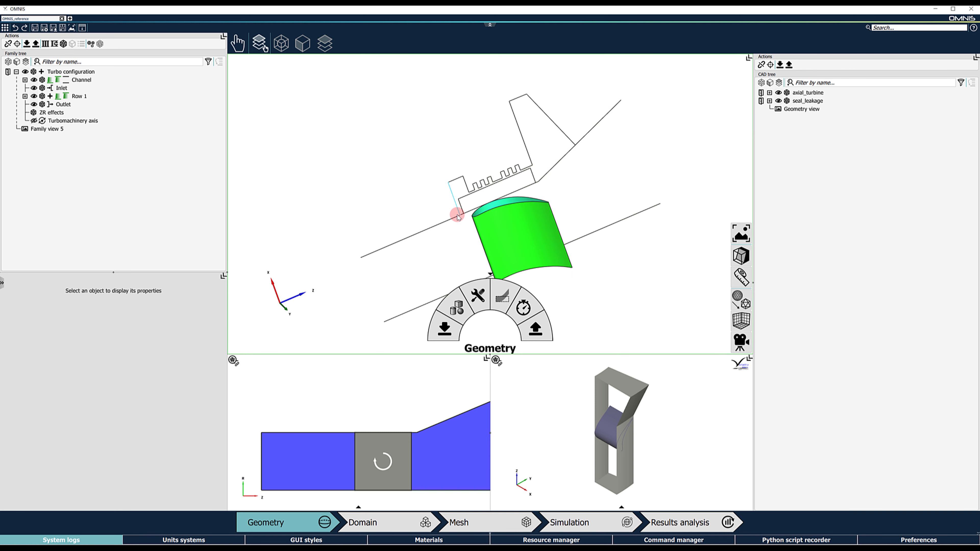
pyautogui.moveTo(716, 155)
pyautogui.mouseDown()
pyautogui.moveTo(710, 208)
pyautogui.moveTo(596, 193)
pyautogui.mouseUp()
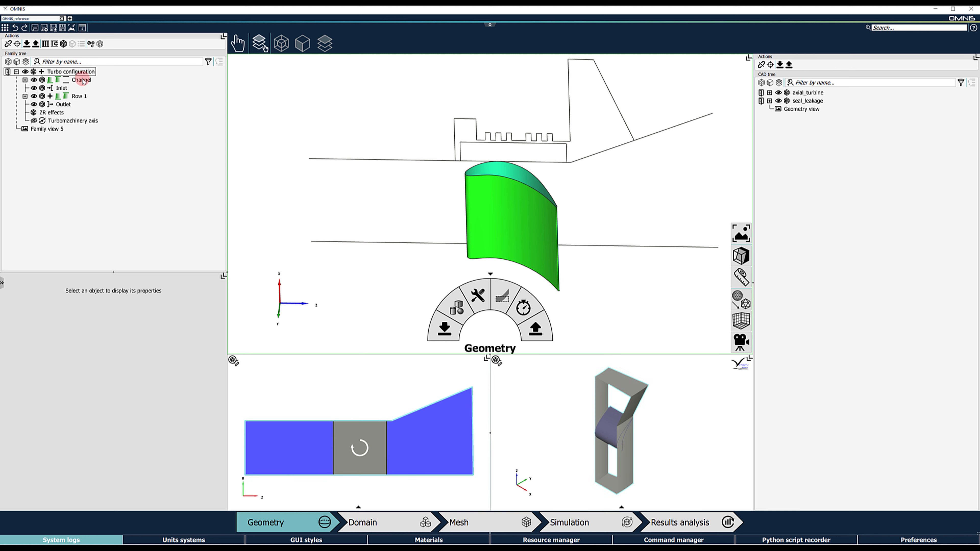
# Draw a three-segment meridional curve for the channel, arching over the blade row from the upstream shroud to the sloped downstream shroud.
pyautogui.click(82, 80)
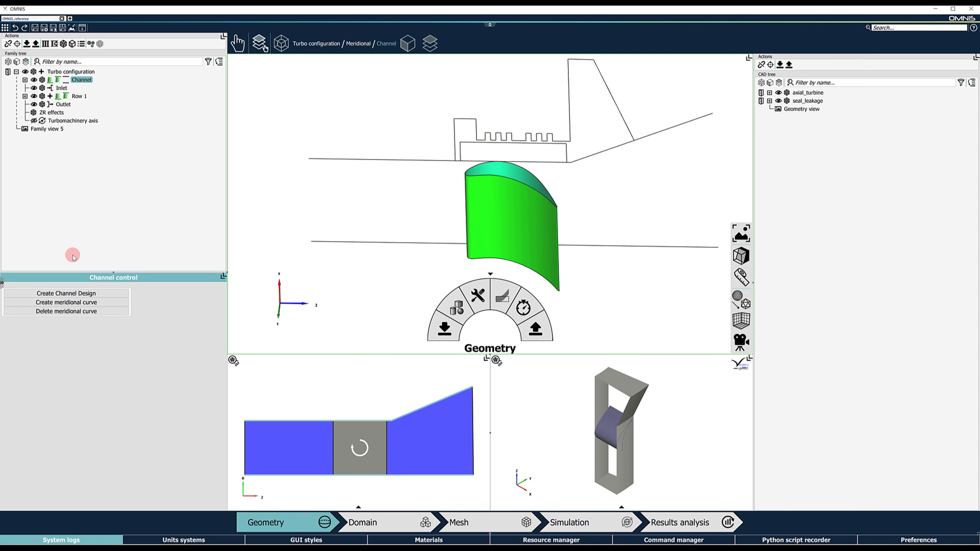
pyautogui.click(110, 305)
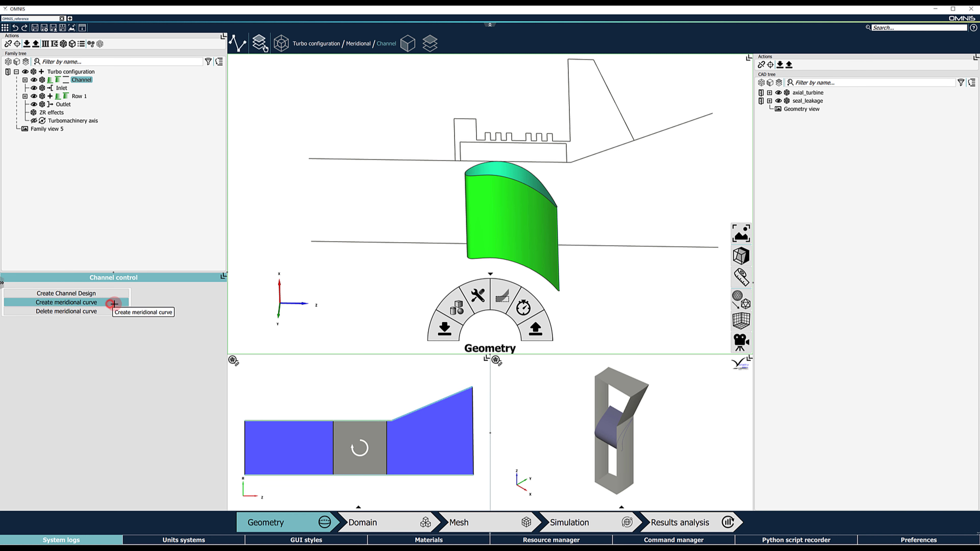
pyautogui.click(311, 419)
pyautogui.click(323, 391)
pyautogui.click(401, 388)
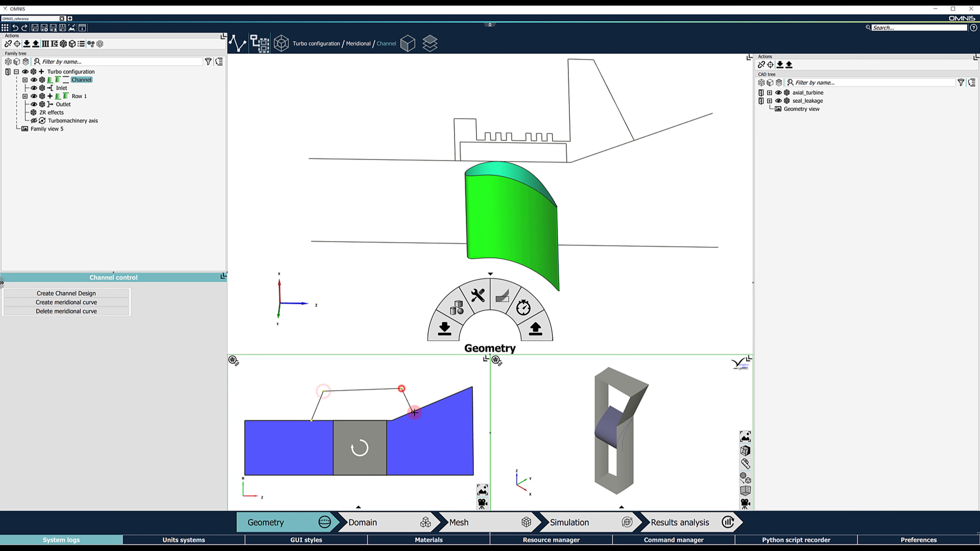
pyautogui.click(414, 410)
pyautogui.rightClick(420, 393)
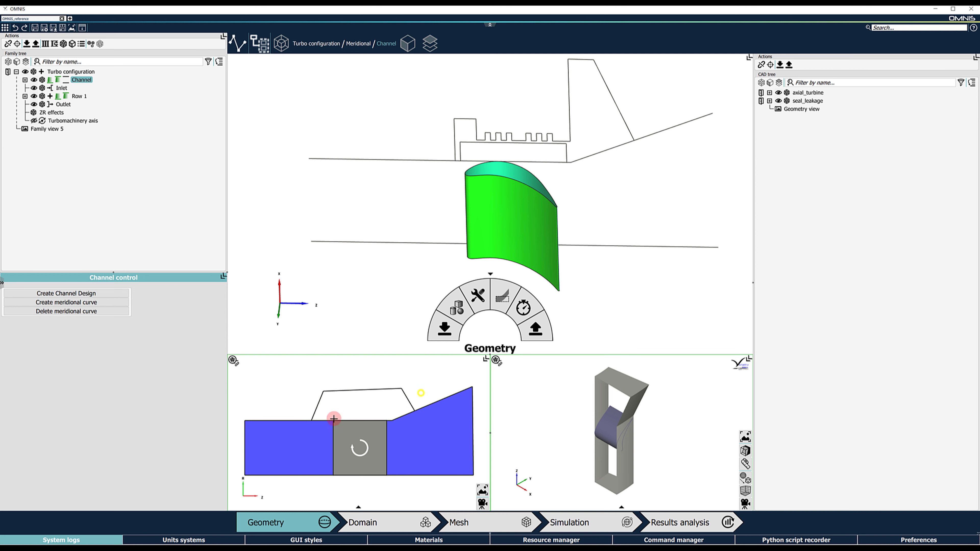
# Draw a second, smaller three-segment meridional curve inside the first one above the blade row and end curve creation.
pyautogui.click(321, 420)
pyautogui.click(327, 401)
pyautogui.click(389, 396)
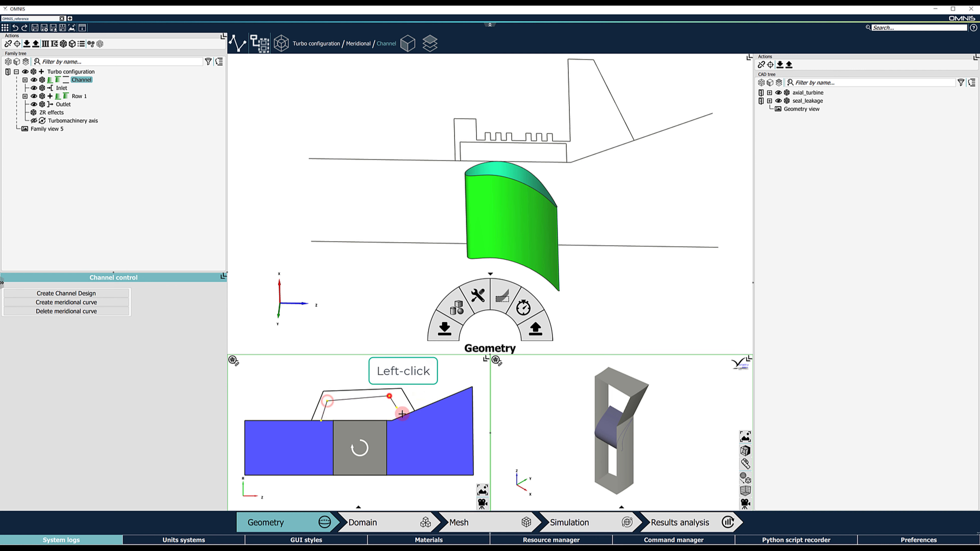
pyautogui.click(403, 414)
pyautogui.rightClick(407, 404)
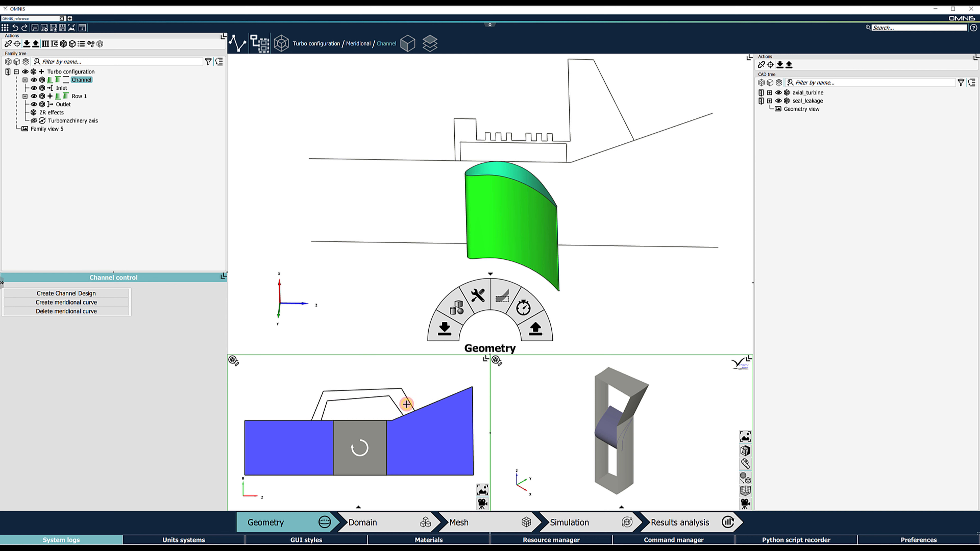
pyautogui.press('Escape')
# Delete the hand-drawn meridional curves above the shroud from the channel.
pyautogui.click(80, 80)
pyautogui.click(86, 311)
pyautogui.click(360, 391)
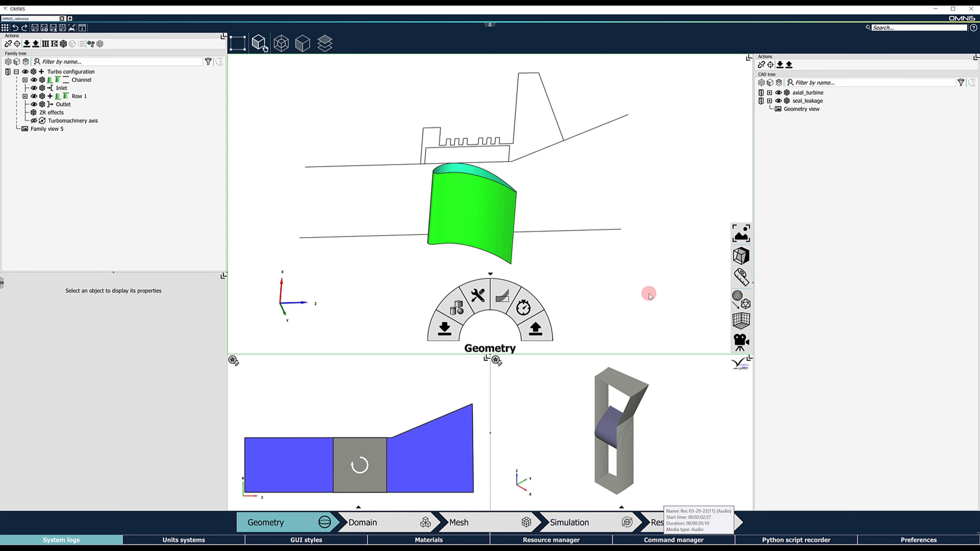
# Hide the axial_turbine geometry and append all seal_leakage curves to the channel's meridional configuration.
pyautogui.click(777, 93)
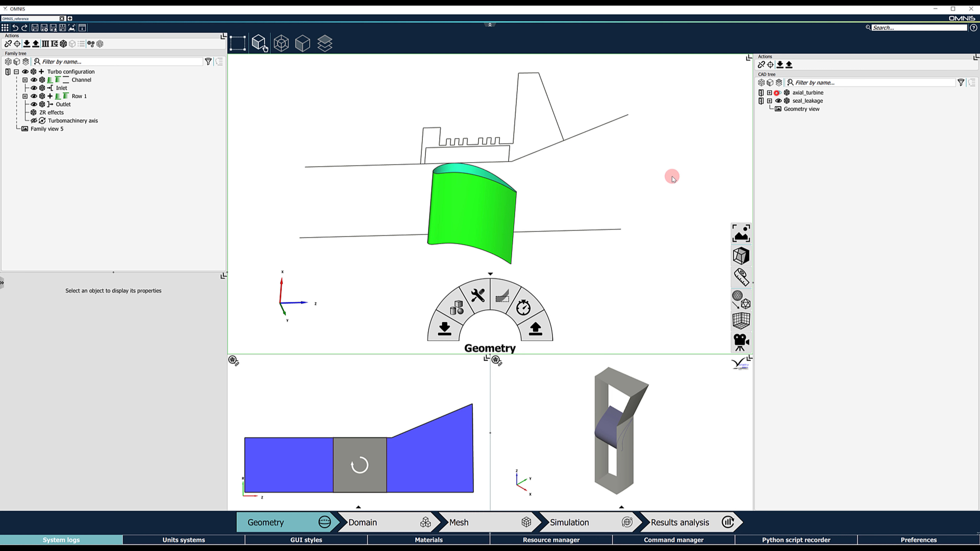
pyautogui.click(257, 44)
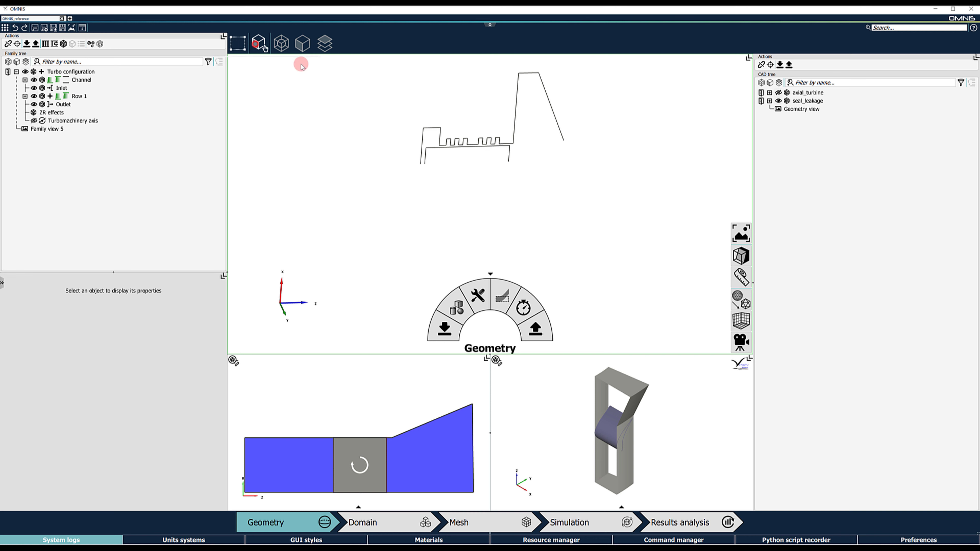
pyautogui.click(305, 76)
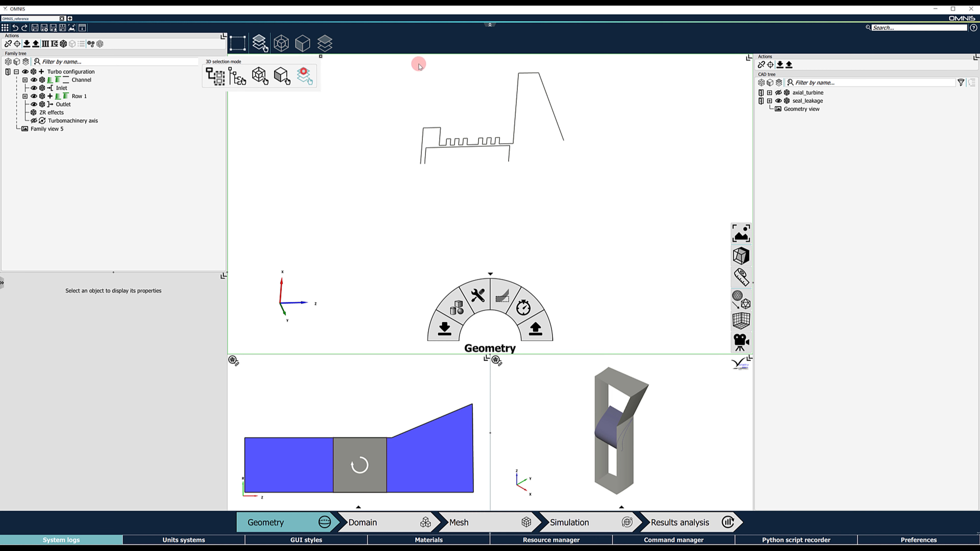
pyautogui.moveTo(405, 64); pyautogui.dragTo(599, 193)
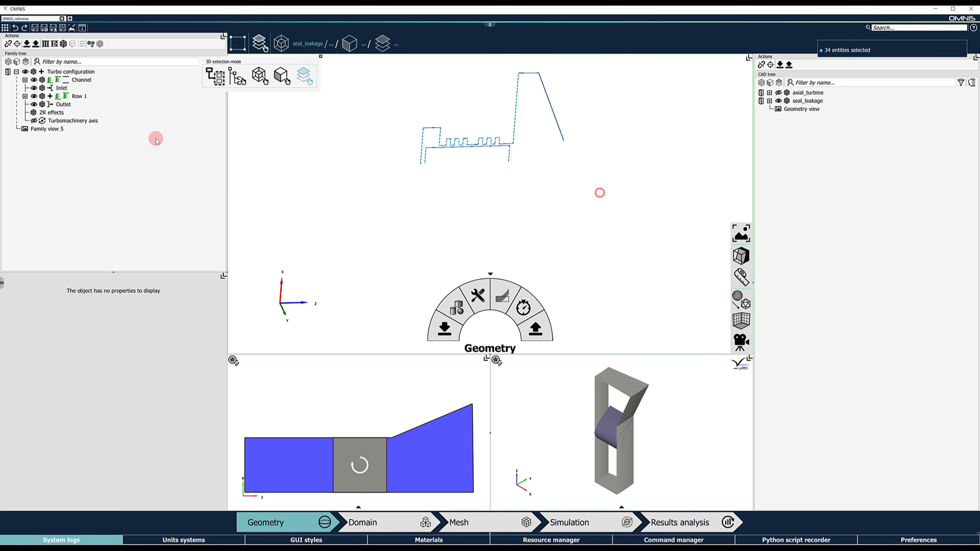
pyautogui.click(67, 80)
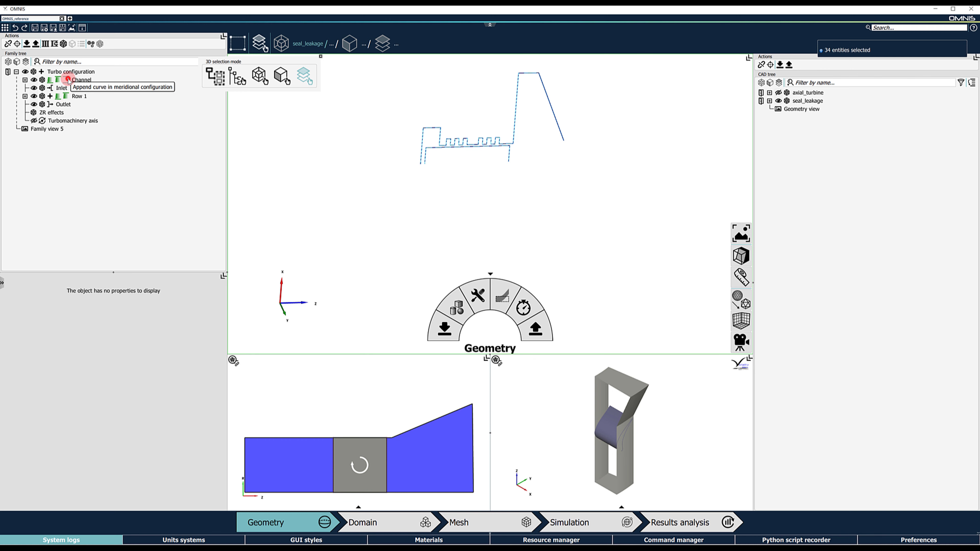
pyautogui.click(305, 378)
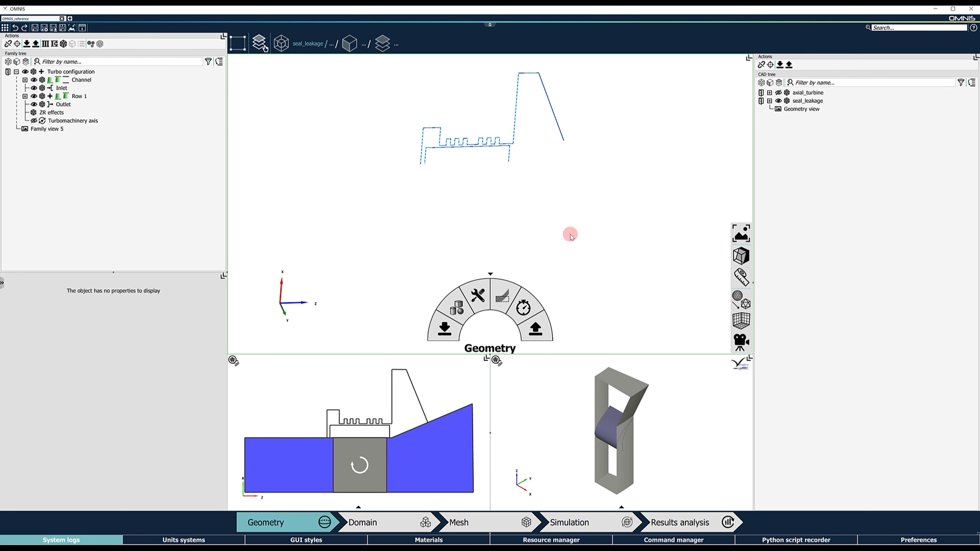
# Add a ZR effect with 2 channel connections and define its outer boundary with the toothed seal curve.
pyautogui.click(86, 72)
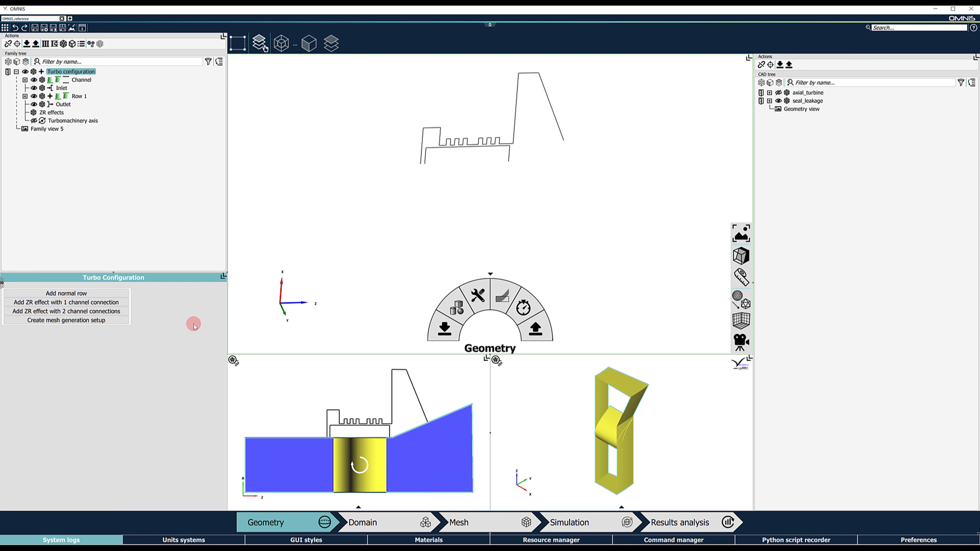
pyautogui.click(115, 311)
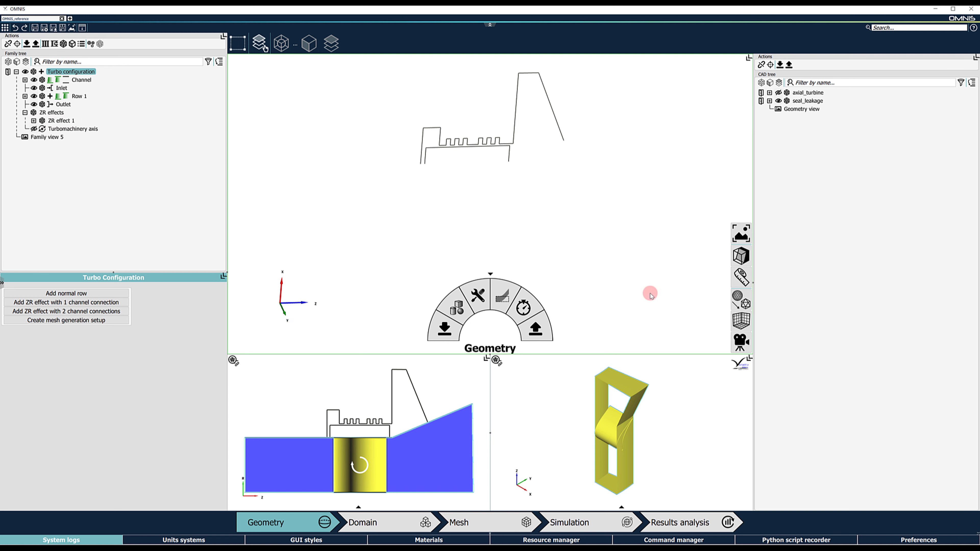
pyautogui.click(60, 120)
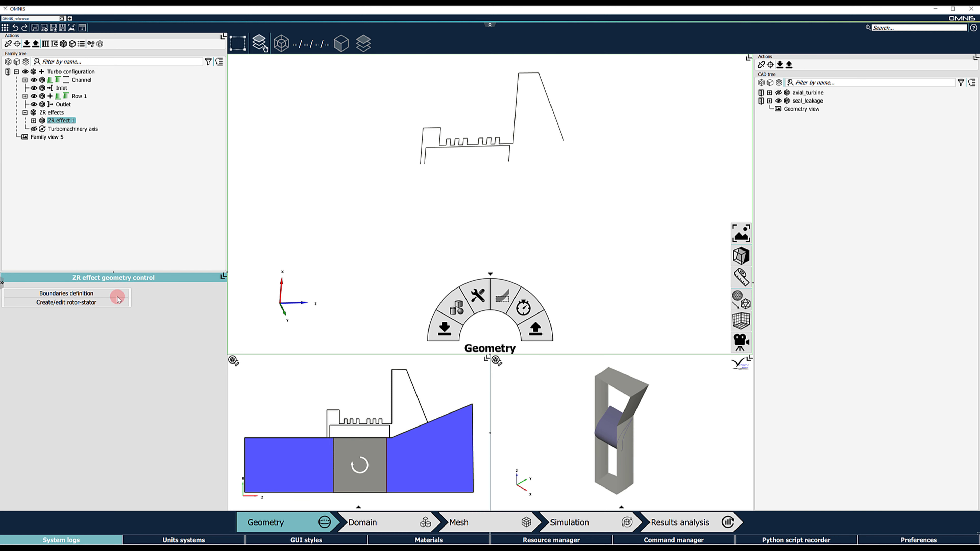
pyautogui.click(117, 297)
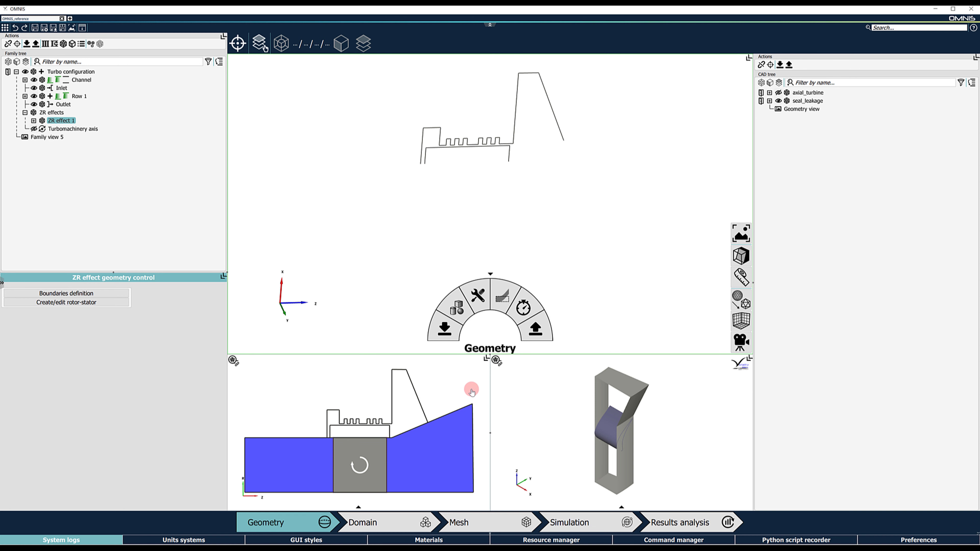
pyautogui.click(334, 411)
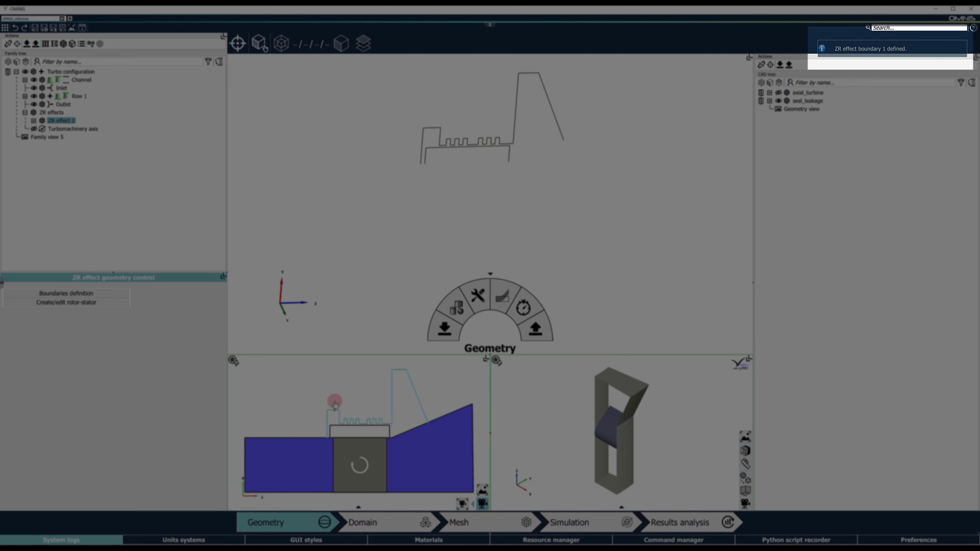
pyautogui.click(333, 394)
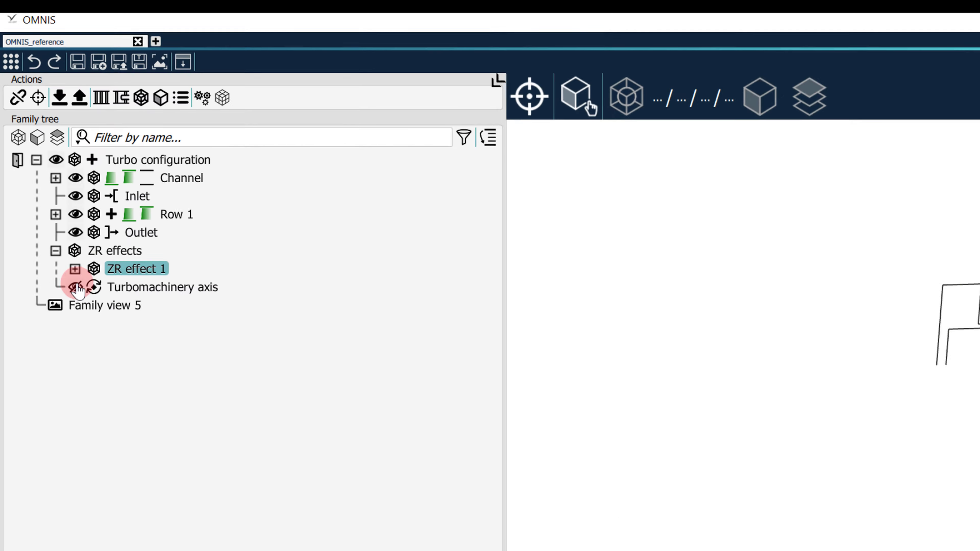
# Define the inner boundary of ZR effect 1 with the lower rectangular seal curve and finish the boundary definition.
pyautogui.click(33, 120)
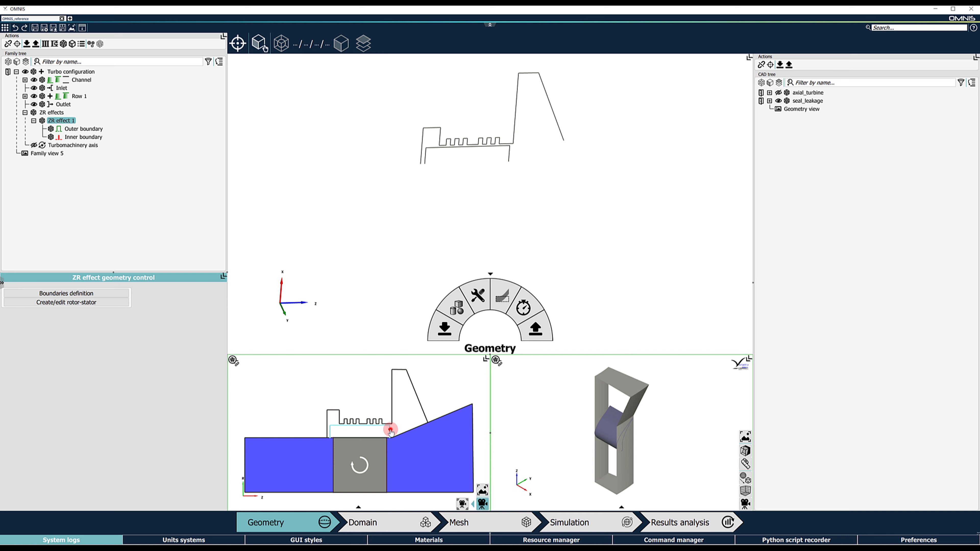
pyautogui.click(390, 431)
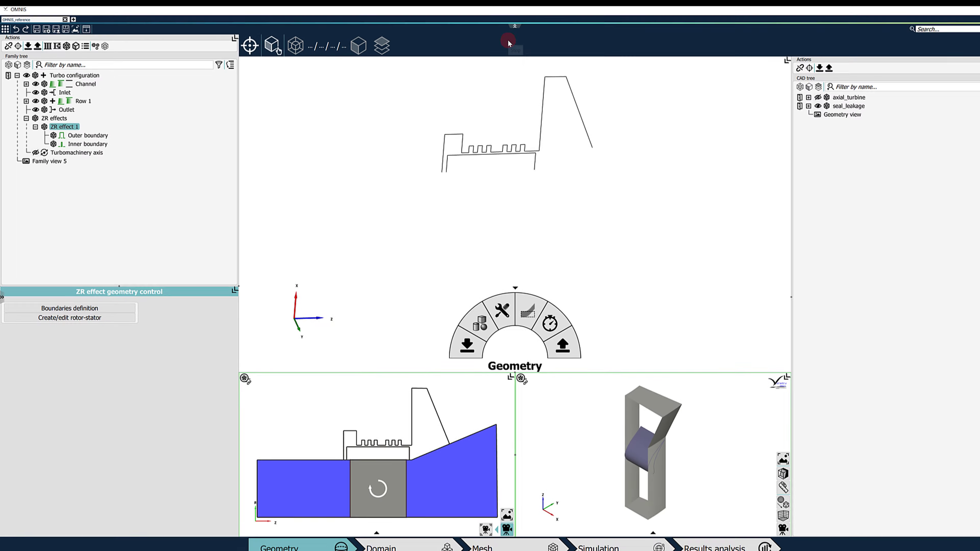
pyautogui.press('Escape')
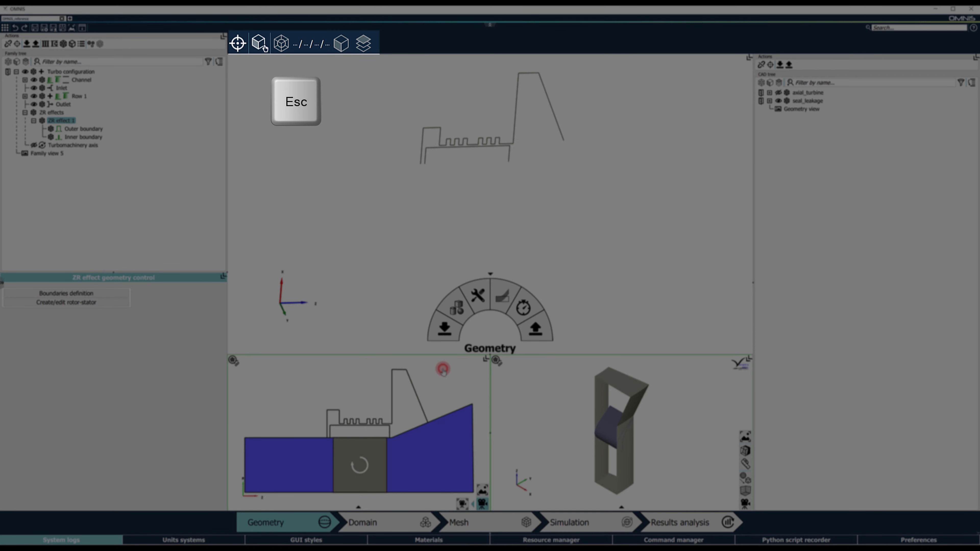
pyautogui.click(443, 369)
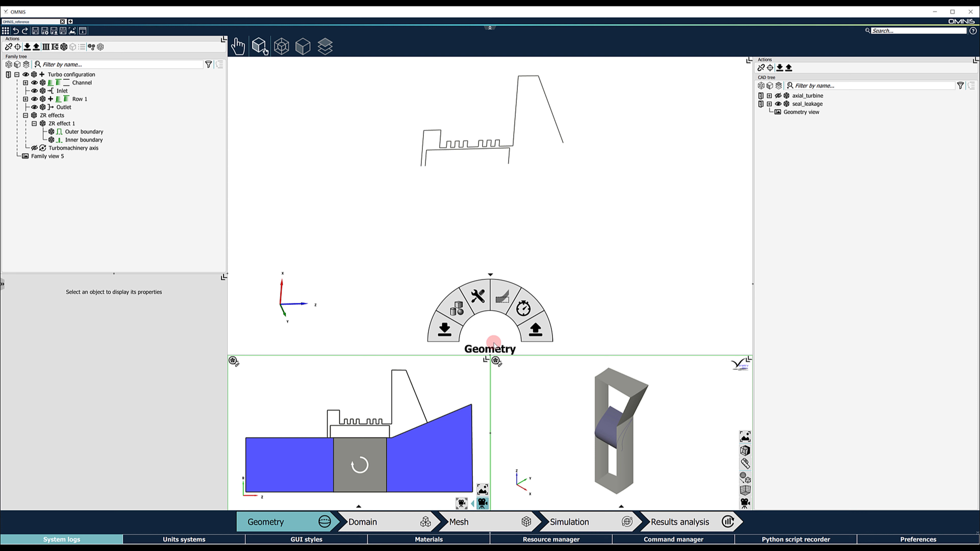
# Create a rotor-stator line in ZR effect 1 across the narrow gap between the inner and outer seal boundaries, midway between the two tooth groups.
pyautogui.click(362, 397)
pyautogui.scroll(2, 369, 431)
pyautogui.scroll(2, 368, 430)
pyautogui.moveTo(368, 429); pyautogui.dragTo(332, 453, button='middle')
pyautogui.scroll(2, 331, 455)
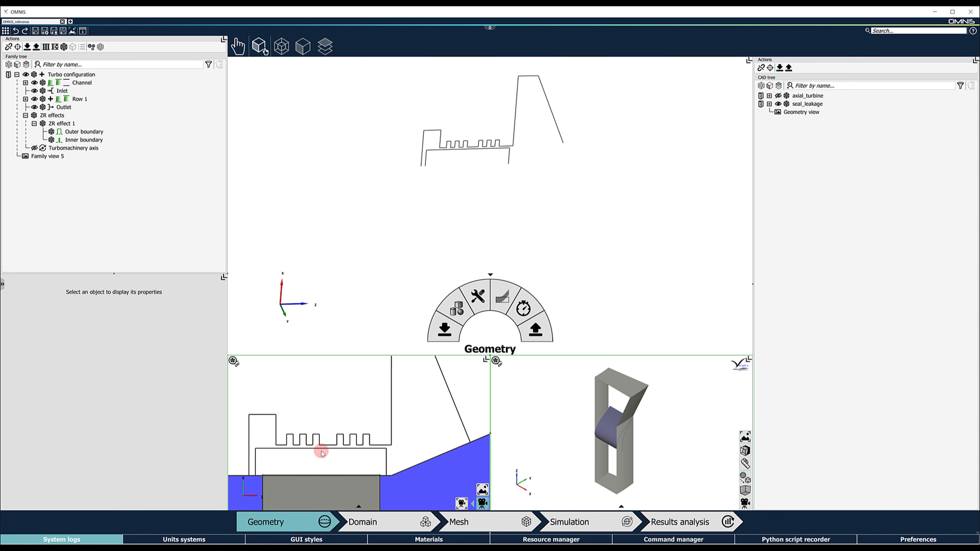
pyautogui.click(75, 124)
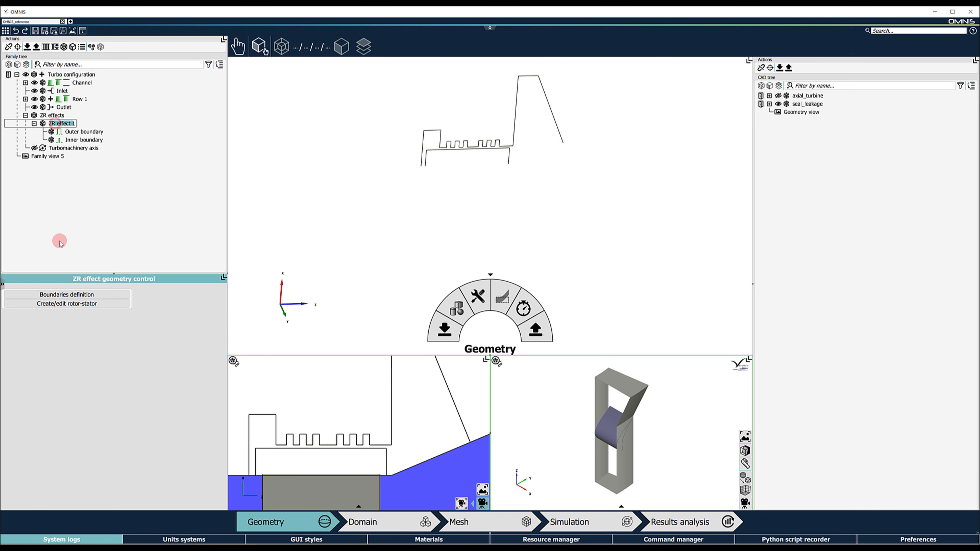
pyautogui.click(72, 304)
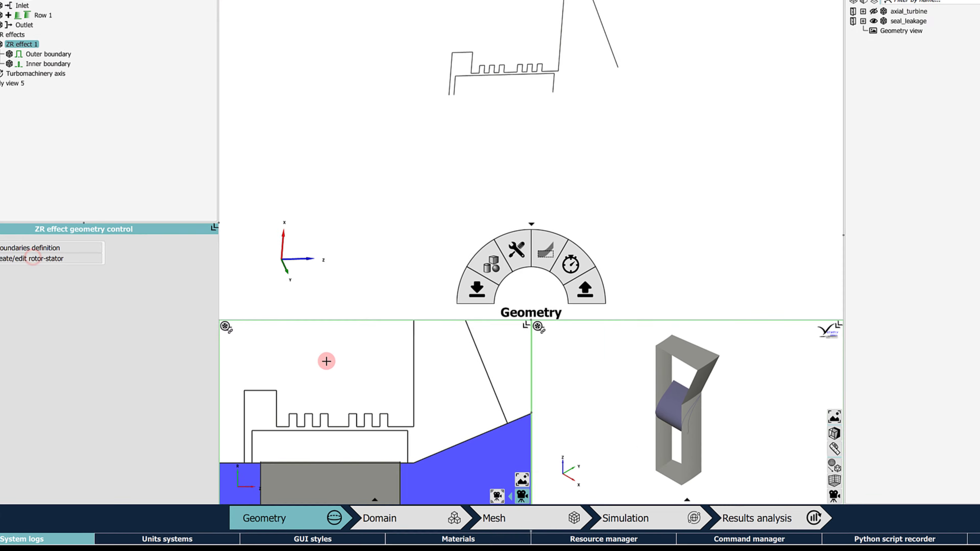
pyautogui.scroll(3, 415, 291)
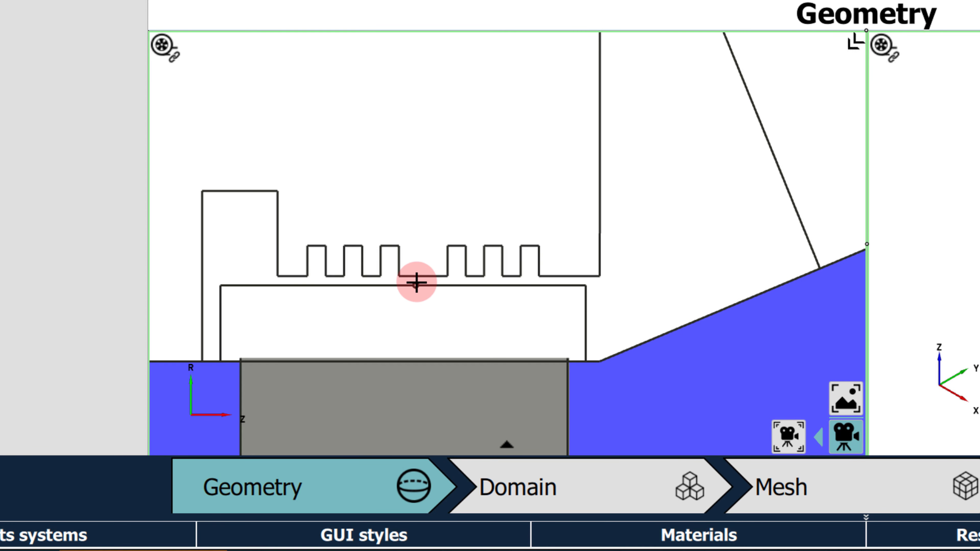
pyautogui.scroll(4, 432, 273)
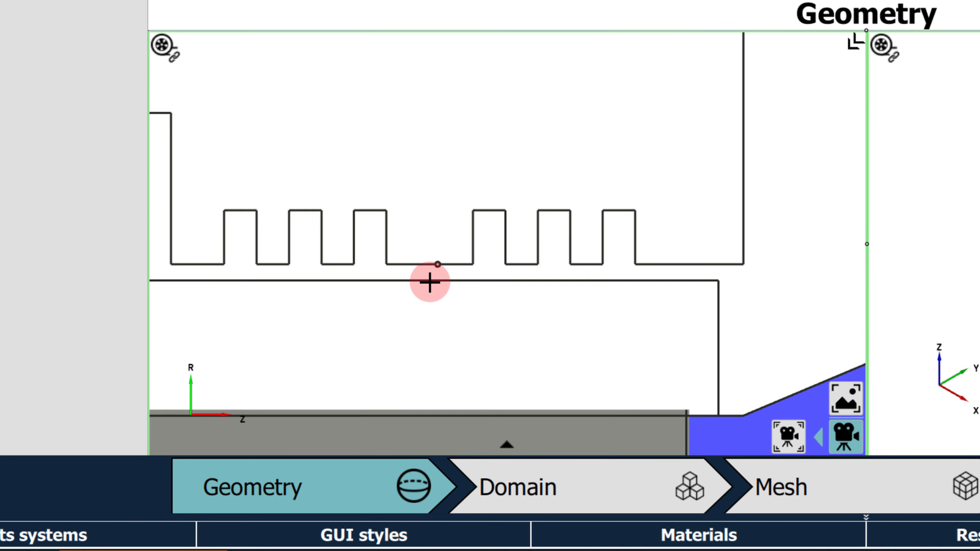
pyautogui.scroll(4, 473, 272)
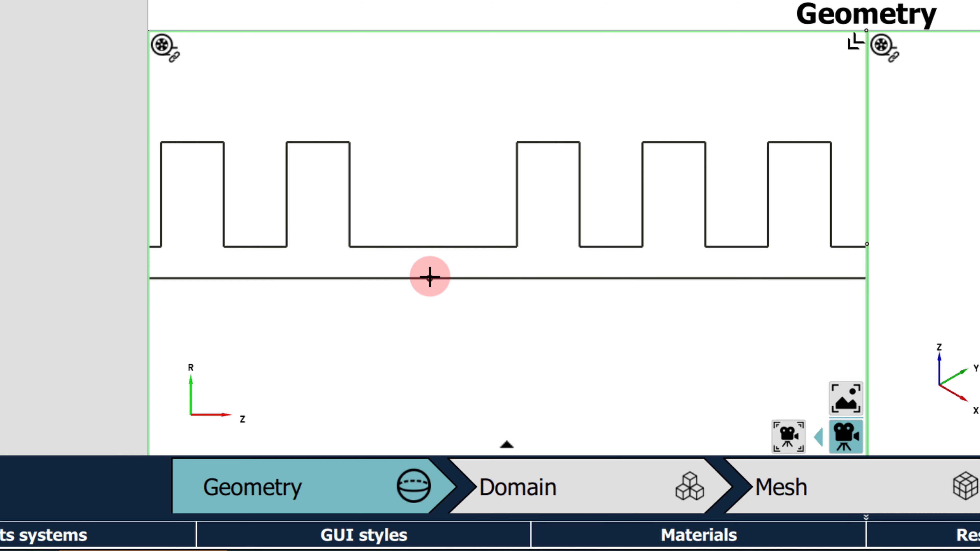
pyautogui.click(430, 277)
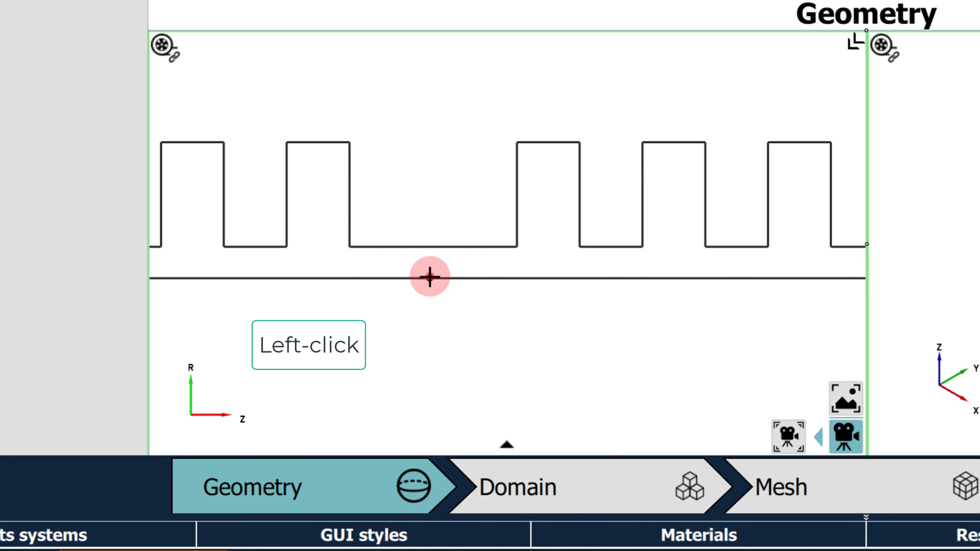
pyautogui.click(431, 245)
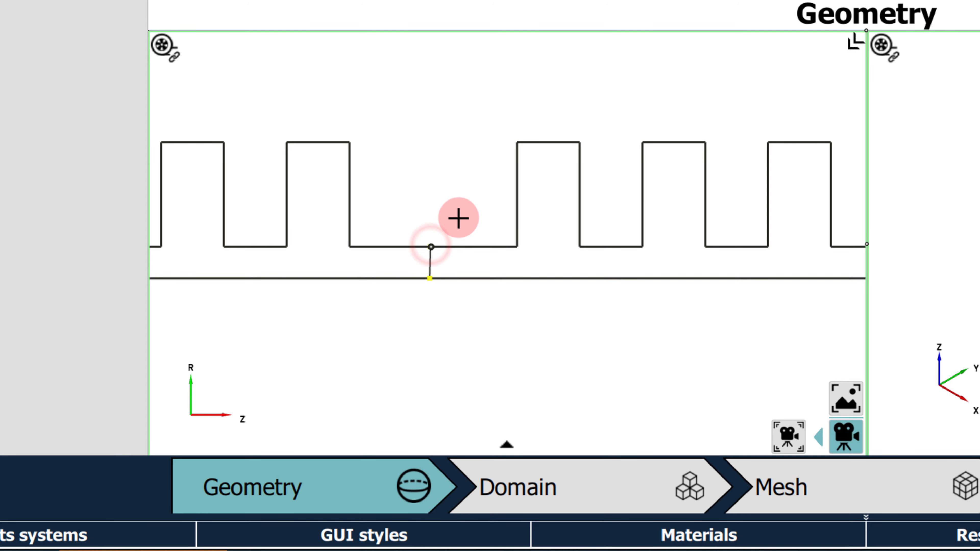
pyautogui.rightClick(459, 217)
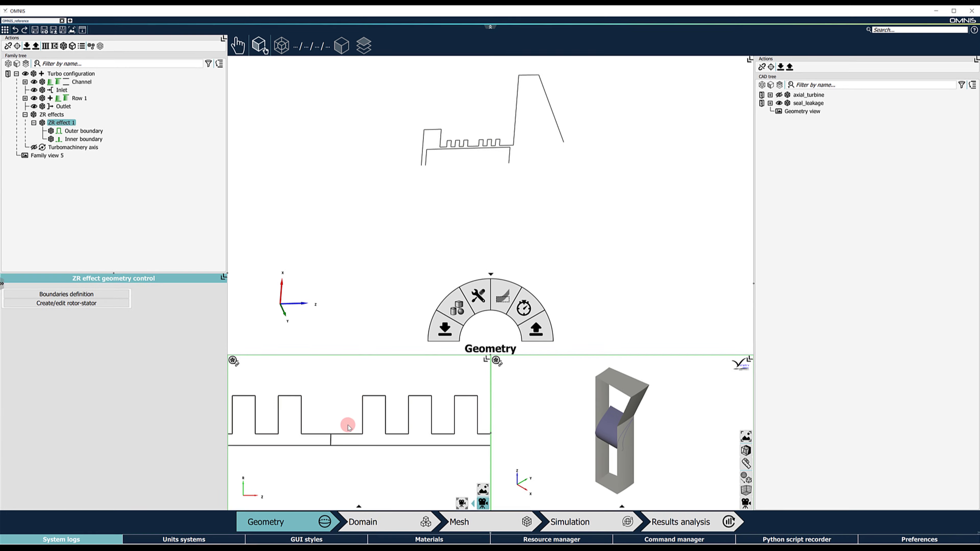
pyautogui.click(462, 504)
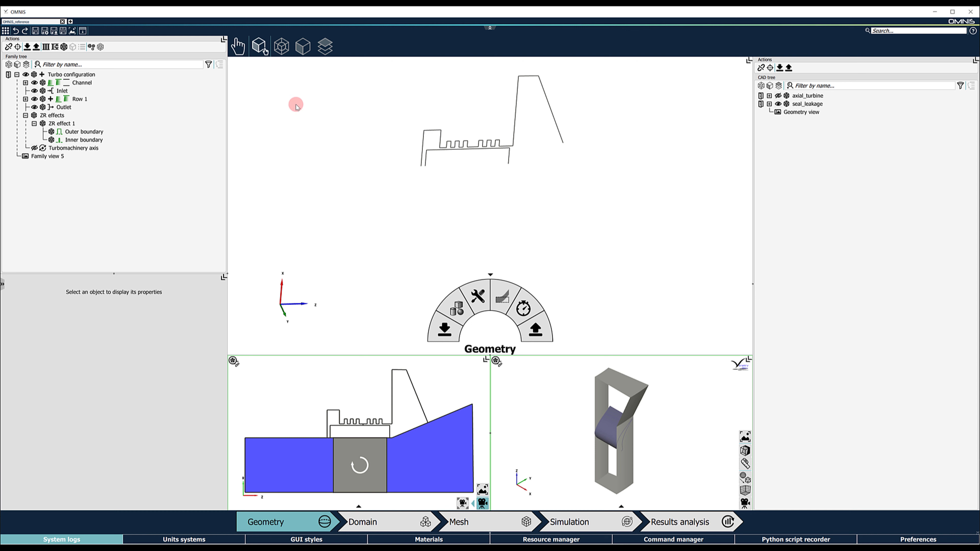
# Enable curve selection in the 3D selection mode and set the inner seal boundary curve above the blade row as rotating.
pyautogui.click(258, 49)
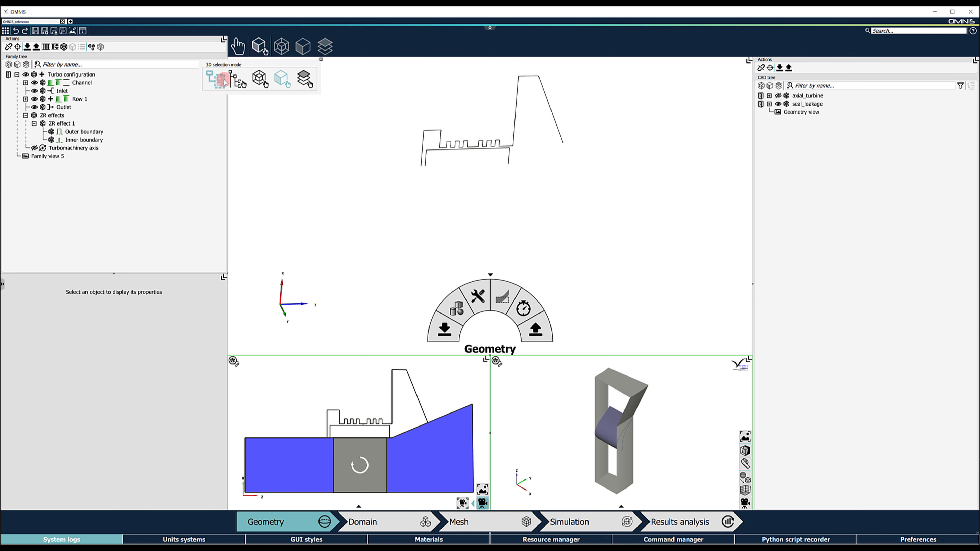
pyautogui.click(220, 83)
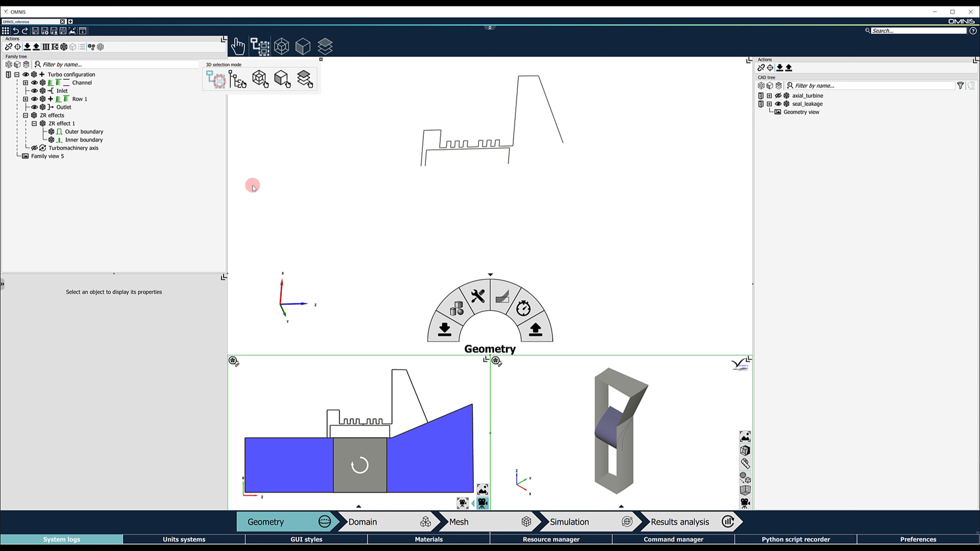
pyautogui.click(336, 428)
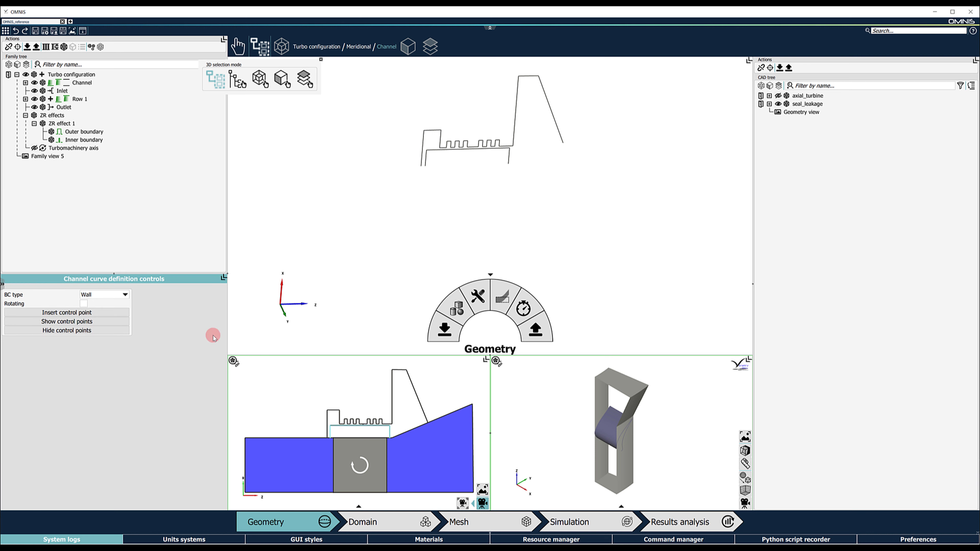
pyautogui.click(123, 295)
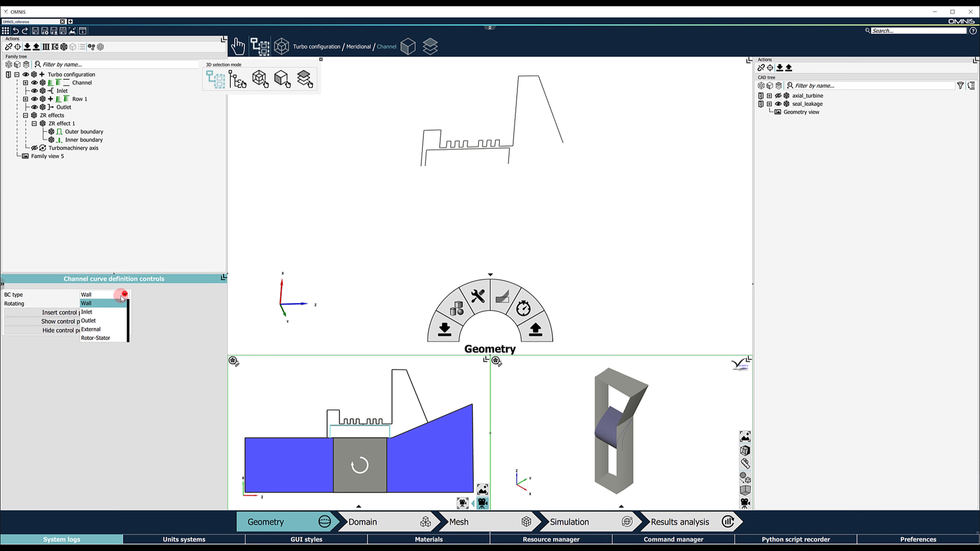
pyautogui.click(122, 296)
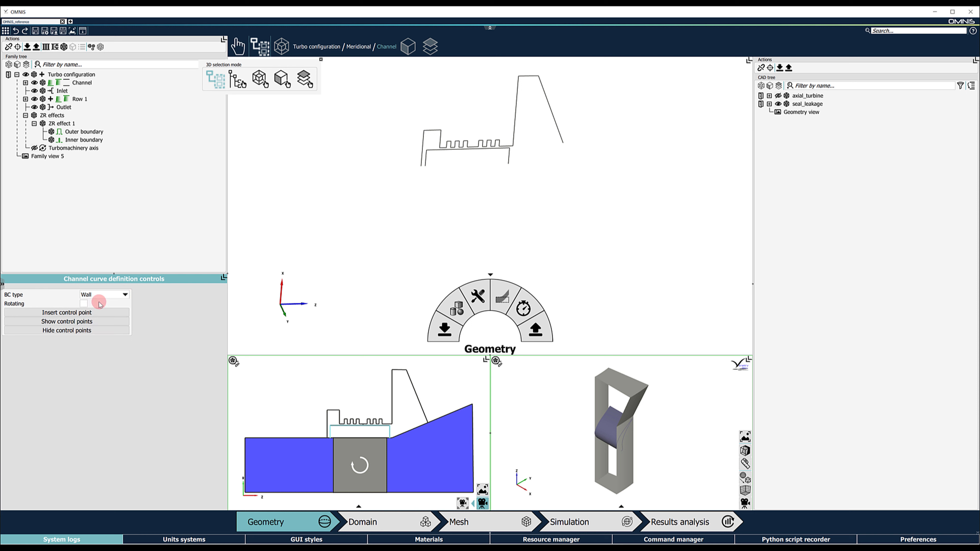
pyautogui.click(84, 304)
# Create a mesh generation setup from the turbo configuration and select the new mesh setup.
pyautogui.click(89, 75)
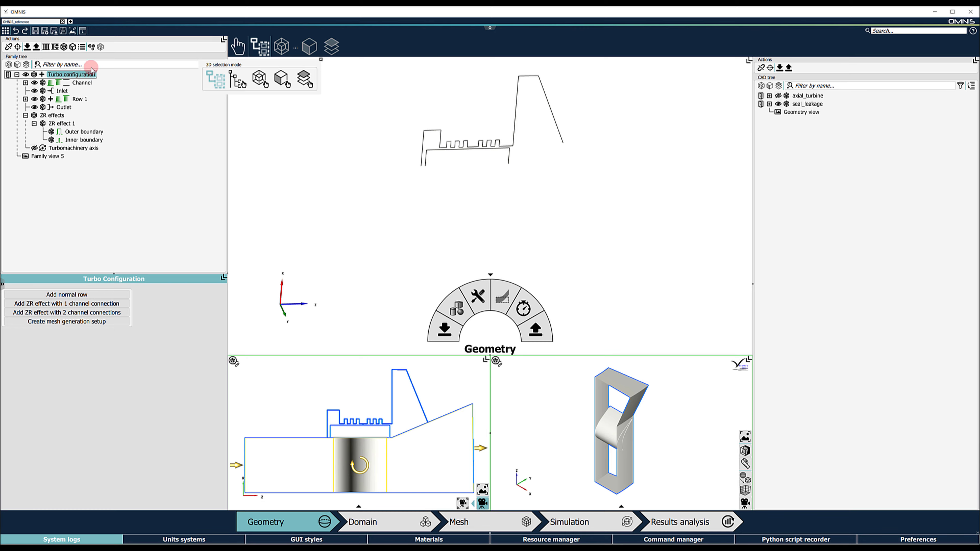
pyautogui.click(100, 47)
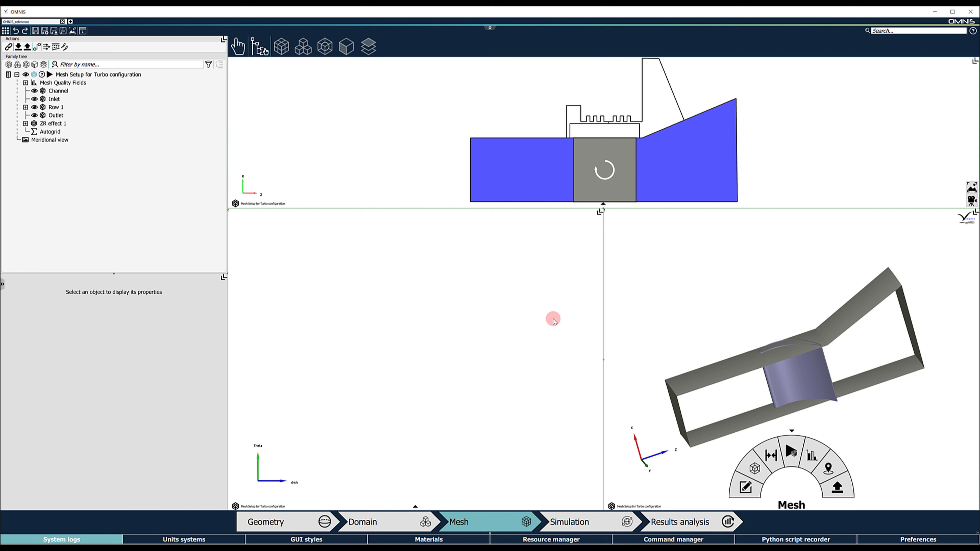
pyautogui.click(107, 75)
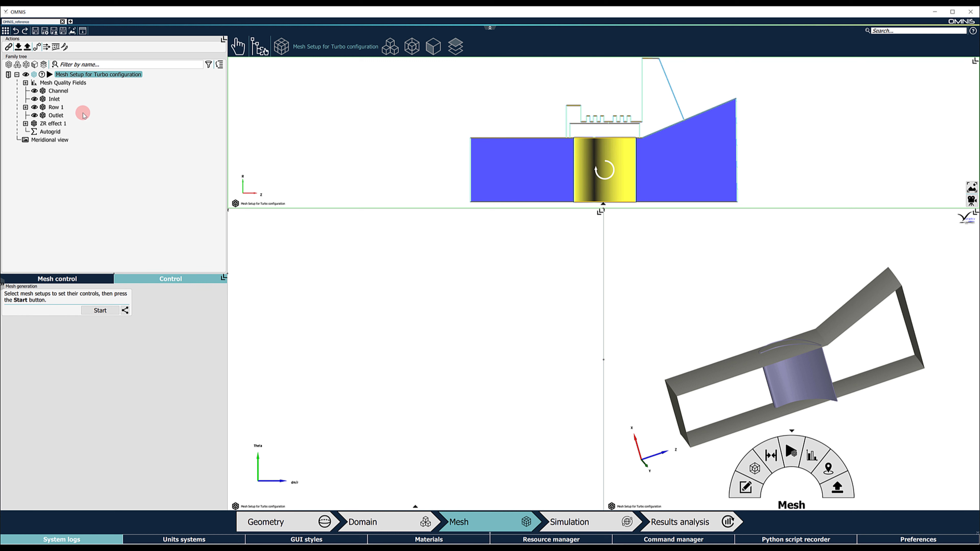
# Disable the tip gap for Row 1 and apply the row wizard to it.
pyautogui.click(57, 107)
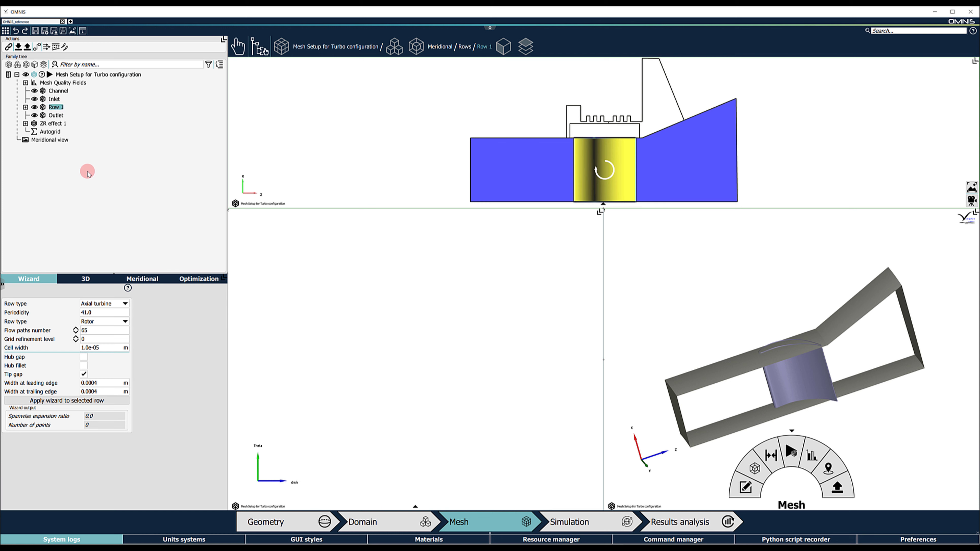
pyautogui.click(84, 374)
pyautogui.click(83, 391)
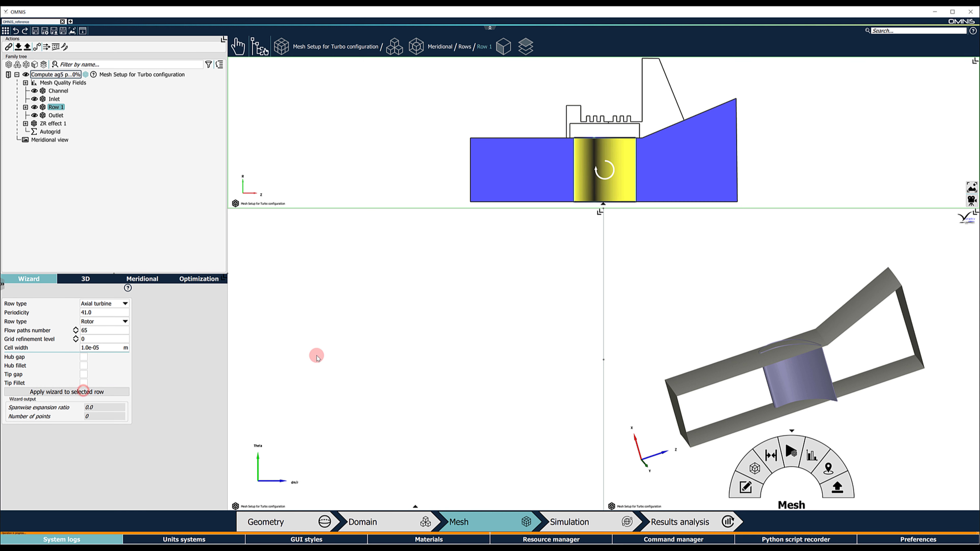